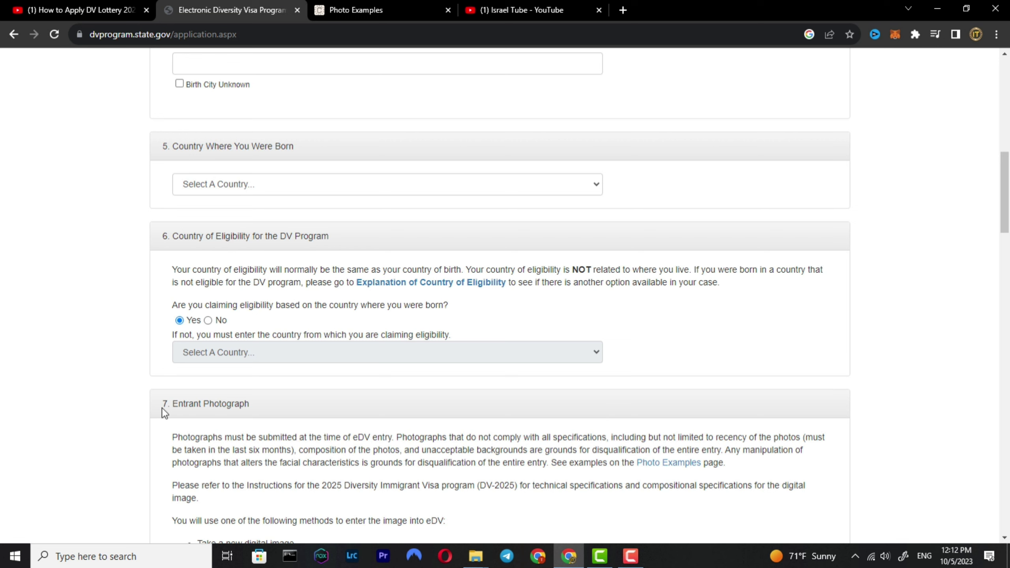
{"action": "scroll", "coordinate": [298, 342], "scroll_direction": "down", "scroll_amount": 2}
{"action": "scroll", "coordinate": [724, 437], "scroll_direction": "up", "scroll_amount": 2}
{"action": "left_click", "coordinate": [632, 555]}
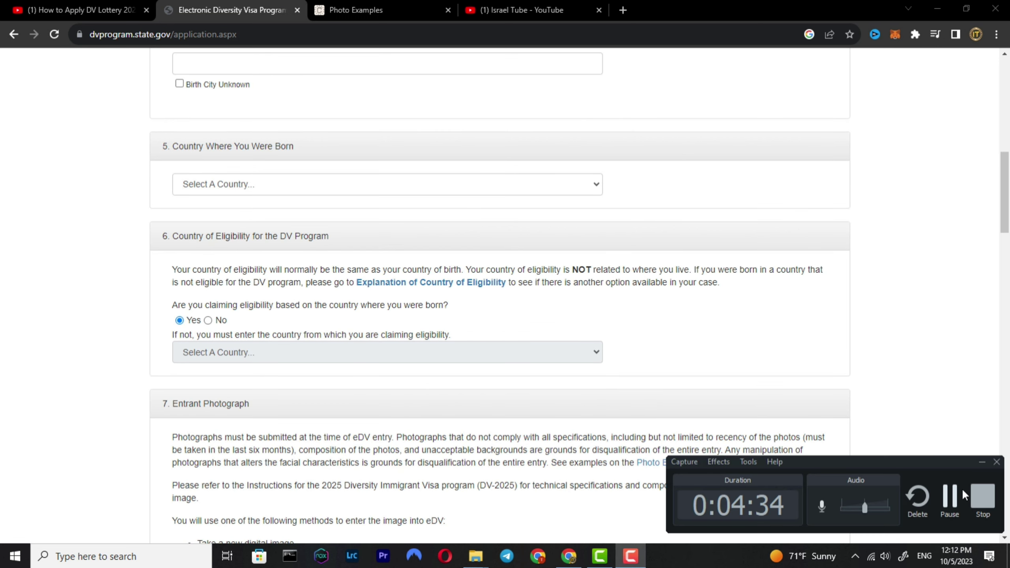
{"action": "left_click", "coordinate": [951, 497]}
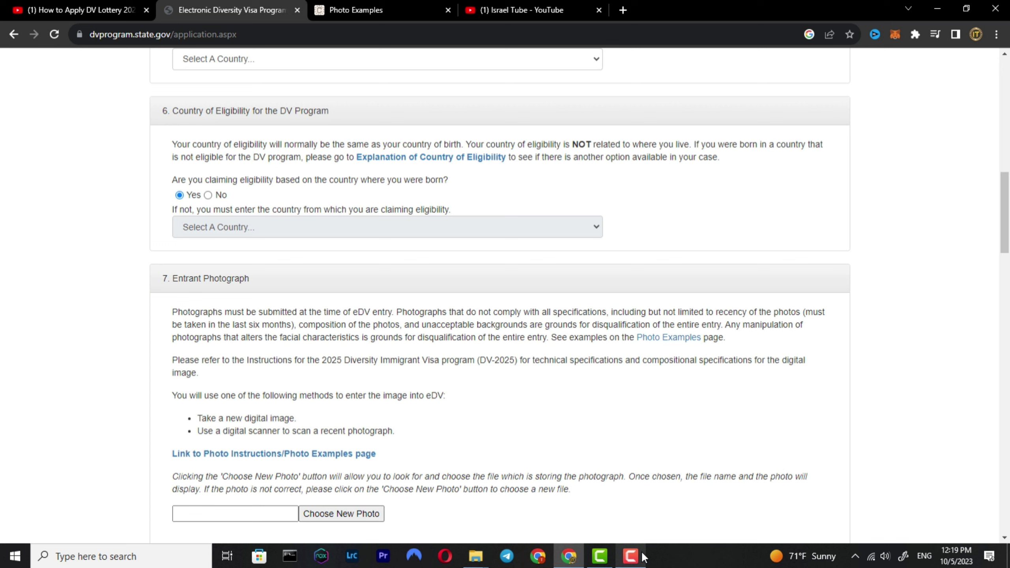
{"action": "left_click", "coordinate": [632, 556]}
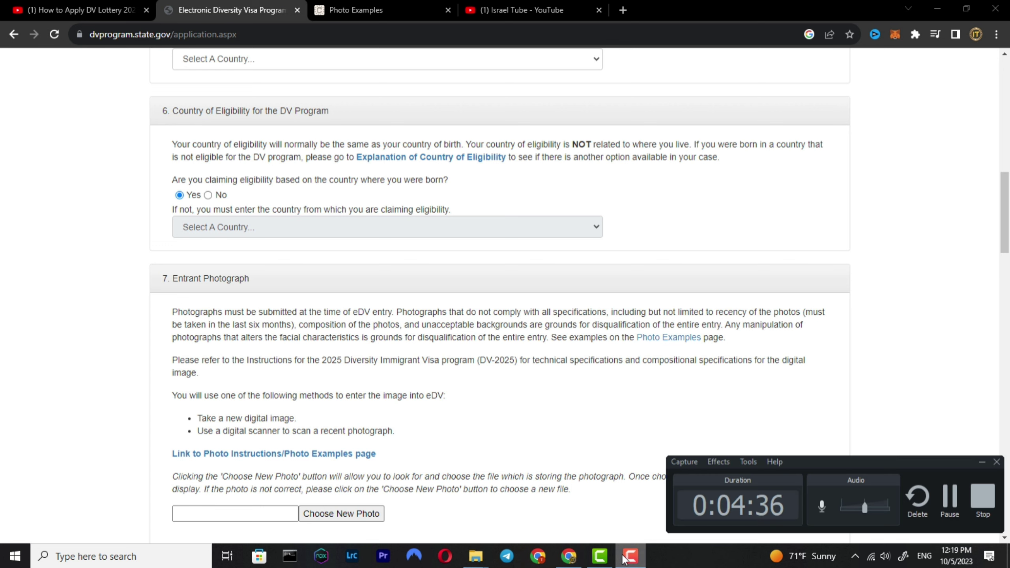
{"action": "left_click", "coordinate": [982, 462]}
{"action": "scroll", "coordinate": [257, 325], "scroll_direction": "up", "scroll_amount": 1}
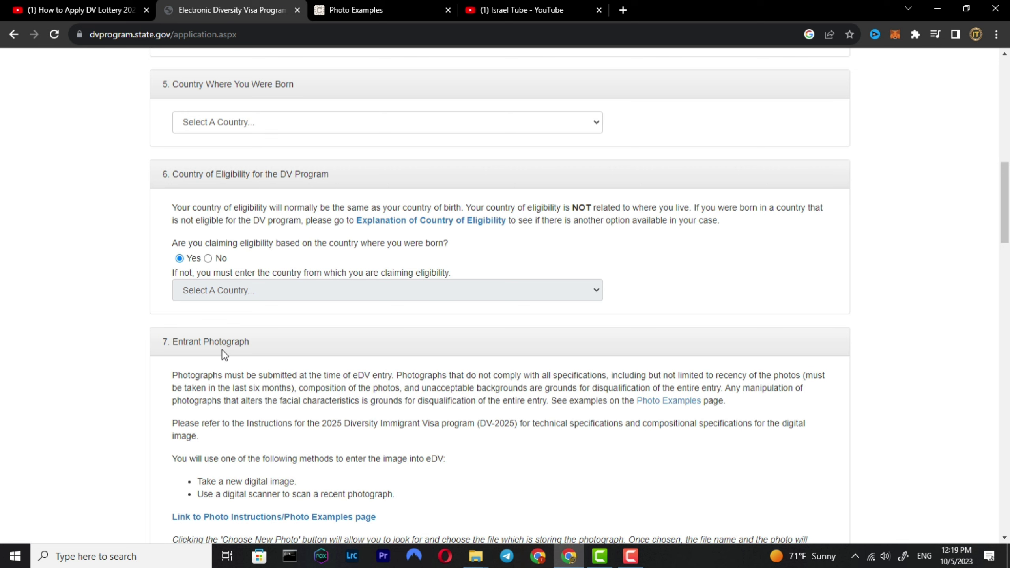
{"action": "scroll", "coordinate": [294, 363], "scroll_direction": "down", "scroll_amount": 2}
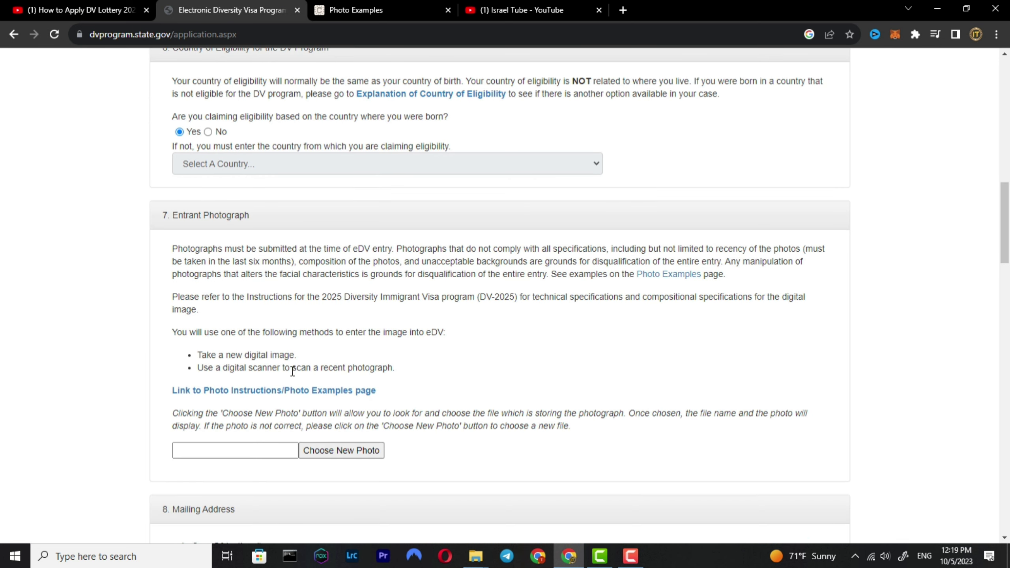
{"action": "left_click", "coordinate": [352, 453]}
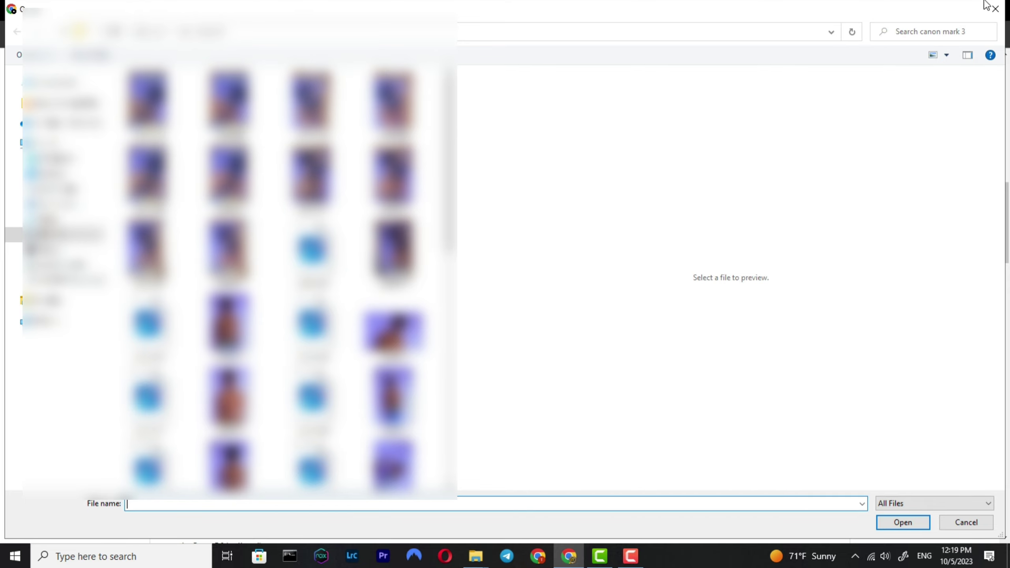
{"action": "left_click", "coordinate": [996, 8]}
Step: Review the acceptable visa photo samples on the Photo Examples page and return to the visa application form
{"action": "left_click", "coordinate": [377, 8]}
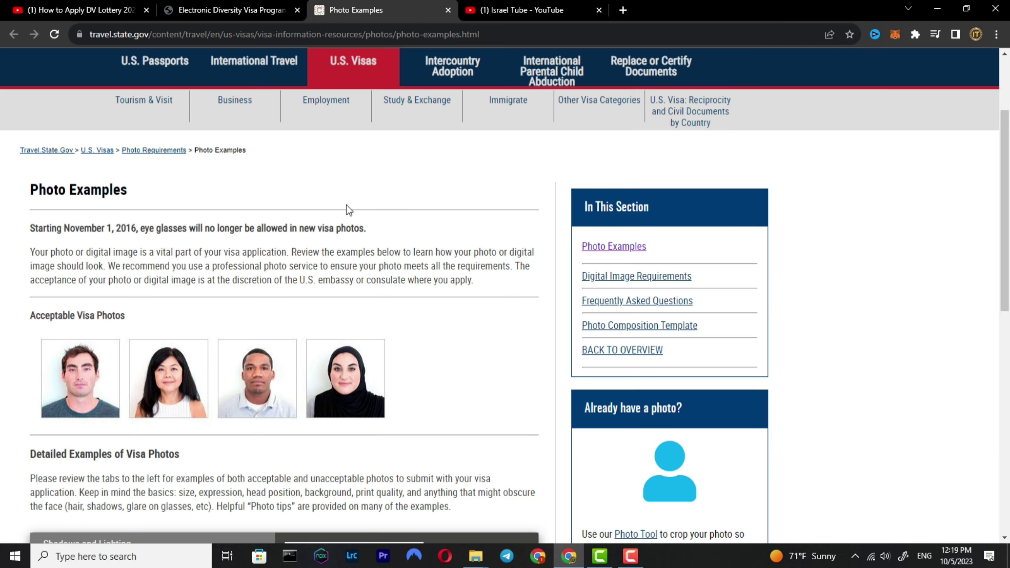
{"action": "scroll", "coordinate": [255, 361], "scroll_direction": "down", "scroll_amount": 4}
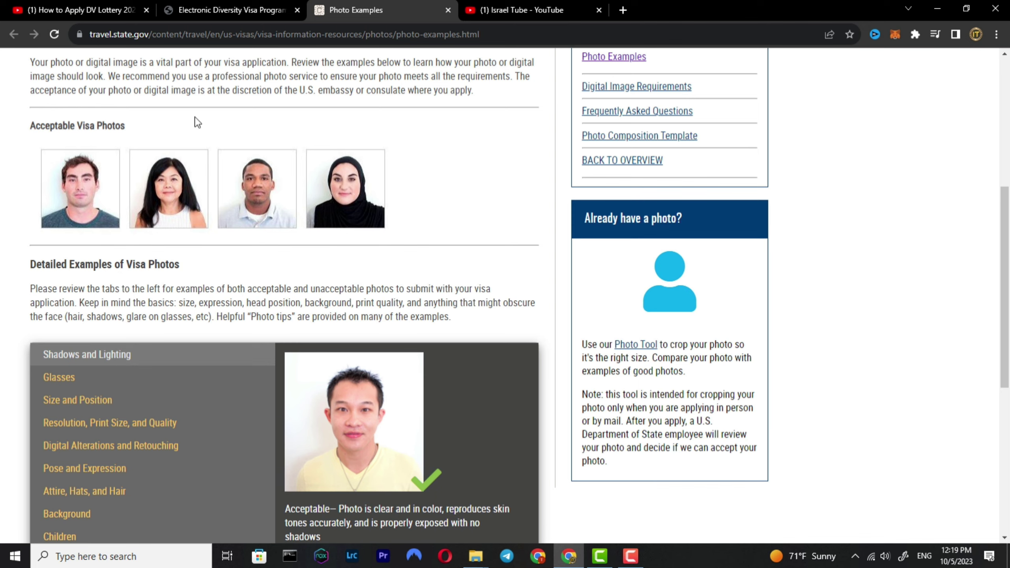
{"action": "left_click", "coordinate": [261, 9]}
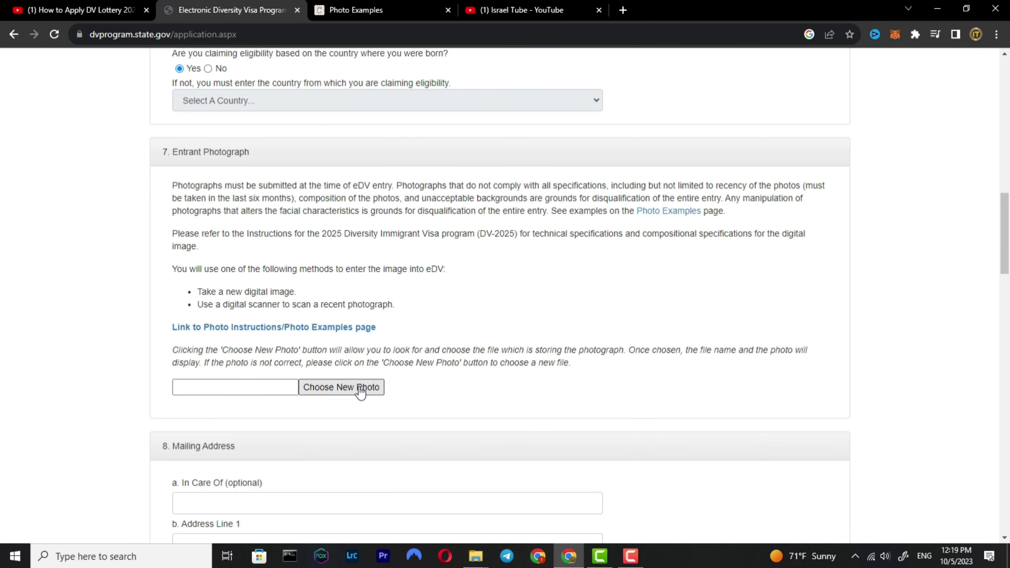
Step: In the Mailing Address section, enter the postal code and fill in Ethiopia as the city/town
{"action": "scroll", "coordinate": [350, 378], "scroll_direction": "down", "scroll_amount": 3}
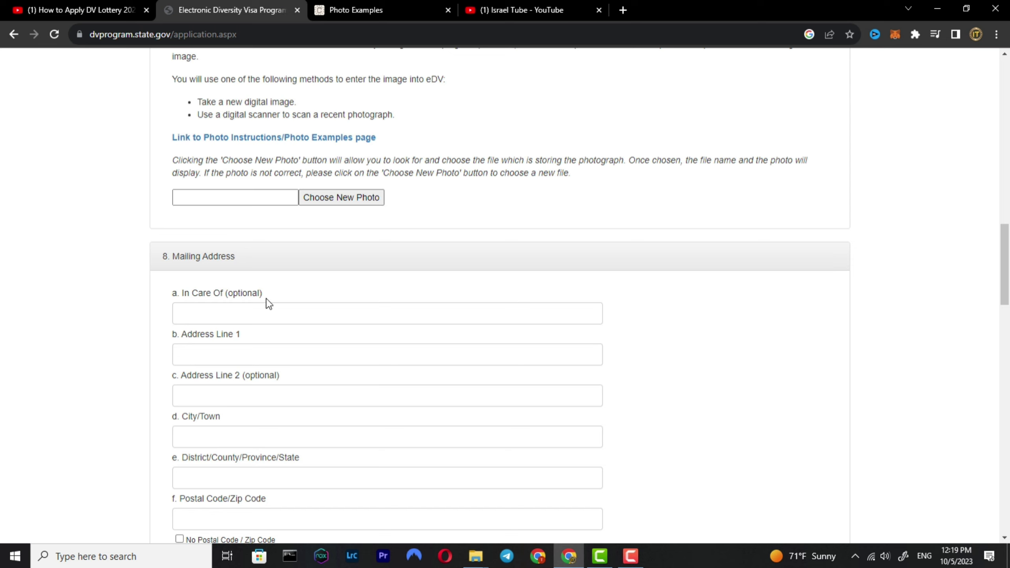
{"action": "scroll", "coordinate": [250, 305], "scroll_direction": "down", "scroll_amount": 1}
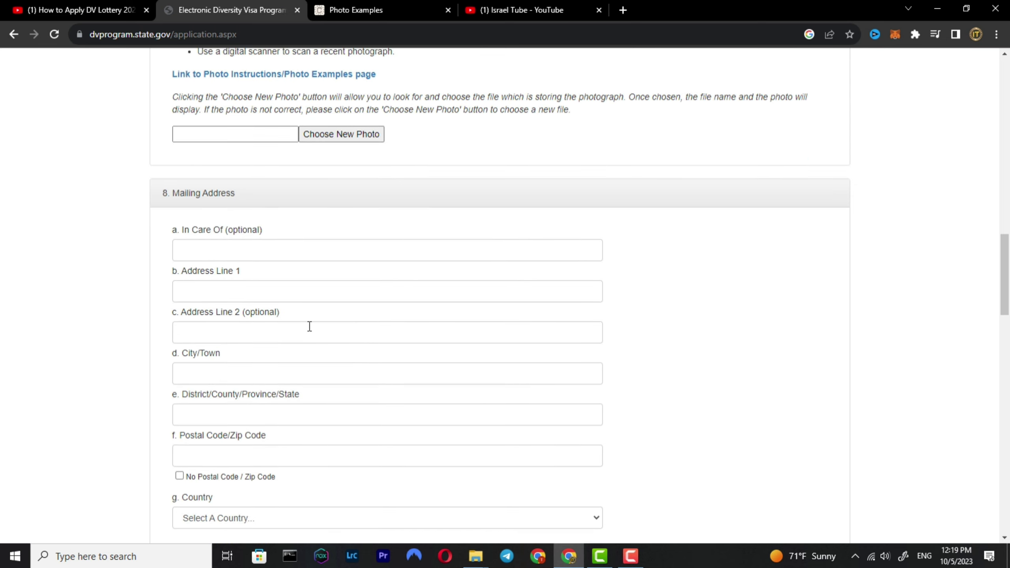
{"action": "scroll", "coordinate": [240, 322], "scroll_direction": "down", "scroll_amount": 1}
{"action": "left_click", "coordinate": [204, 311]}
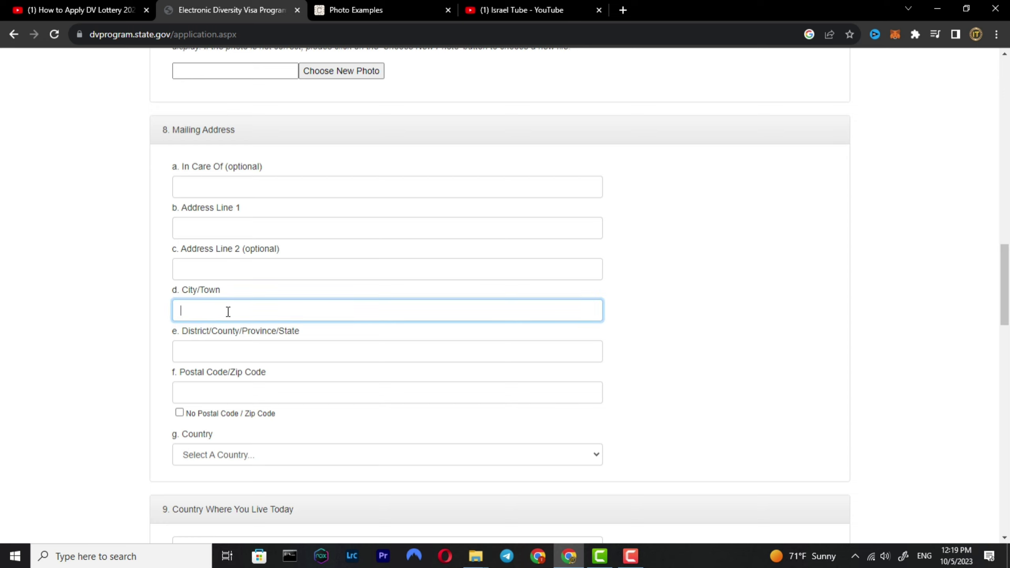
{"action": "left_click", "coordinate": [285, 394]}
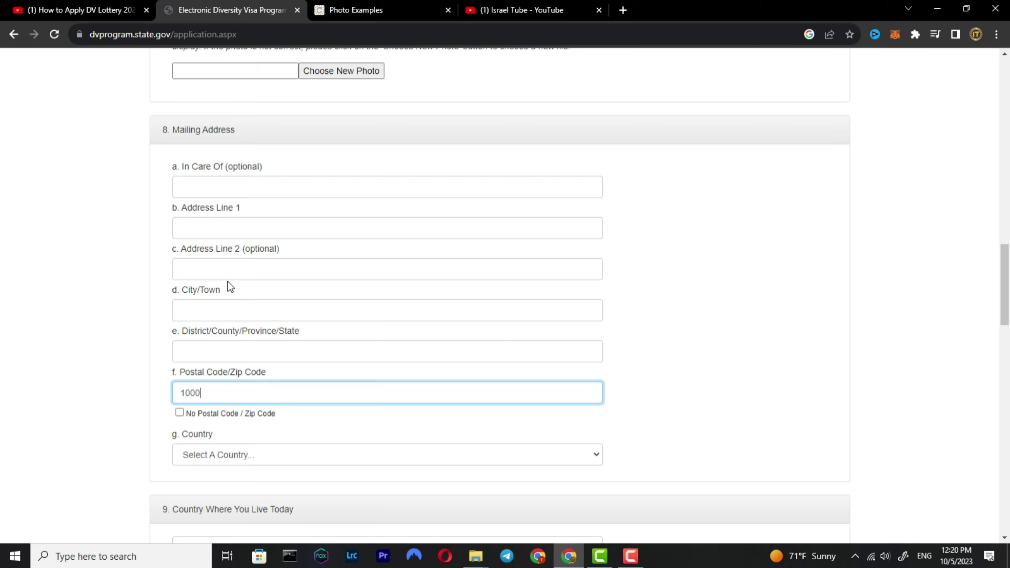
{"action": "left_click", "coordinate": [204, 311]}
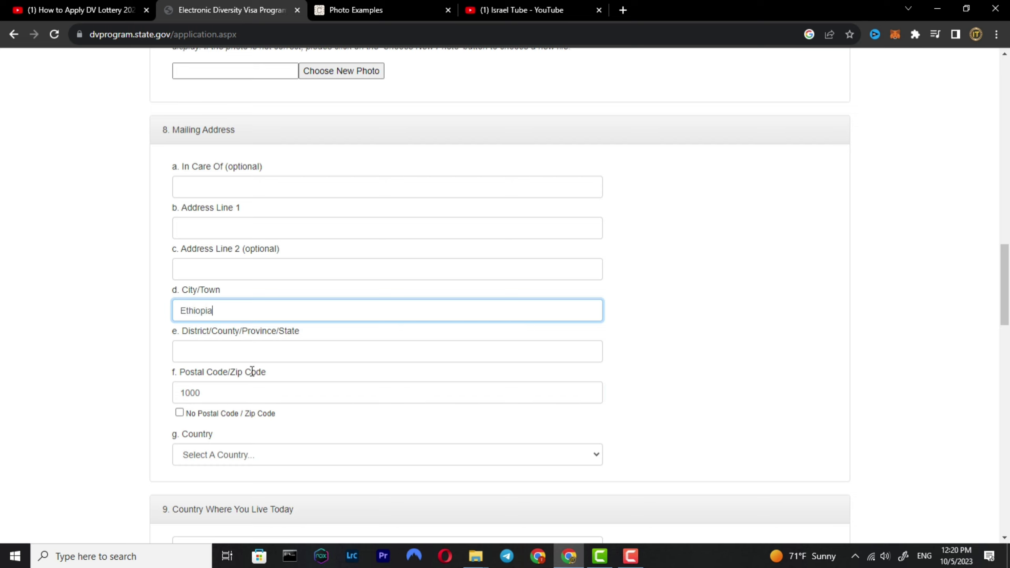
Step: Choose Ethiopia as the country where the applicant lives today
{"action": "scroll", "coordinate": [218, 384], "scroll_direction": "down", "scroll_amount": 3}
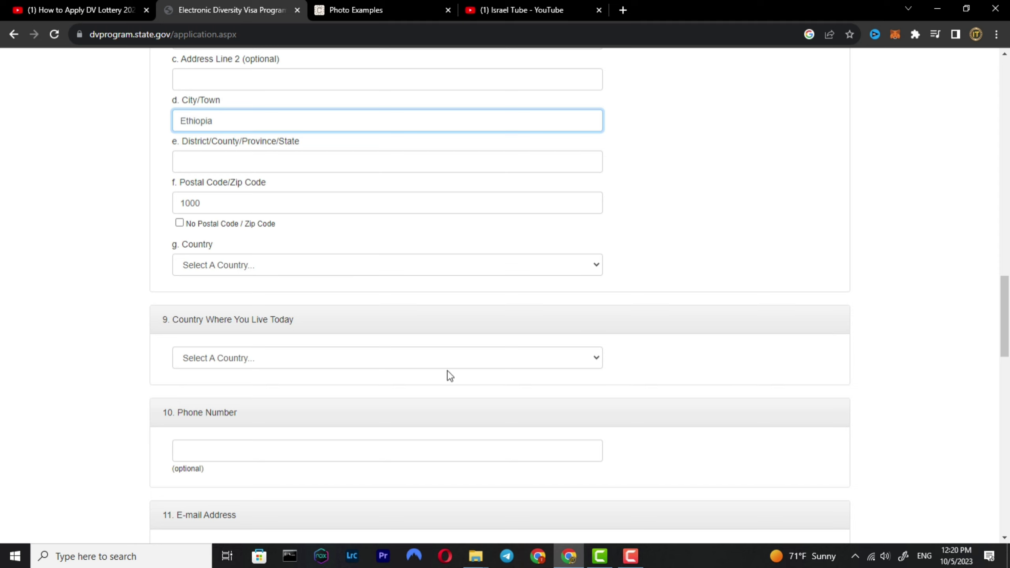
{"action": "left_click", "coordinate": [483, 360]}
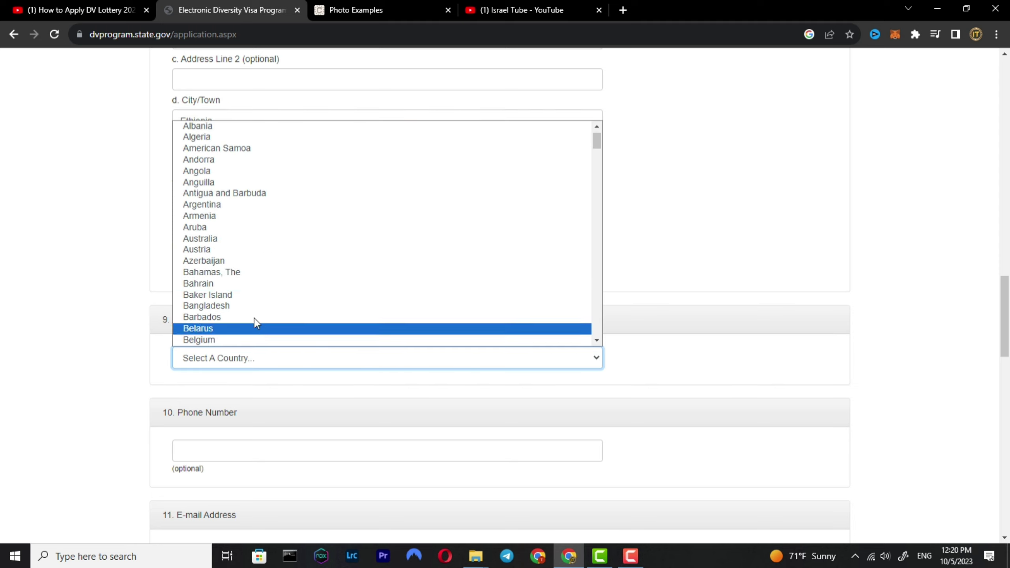
{"action": "scroll", "coordinate": [199, 255], "scroll_direction": "down", "scroll_amount": 12}
{"action": "scroll", "coordinate": [199, 254], "scroll_direction": "down", "scroll_amount": 20}
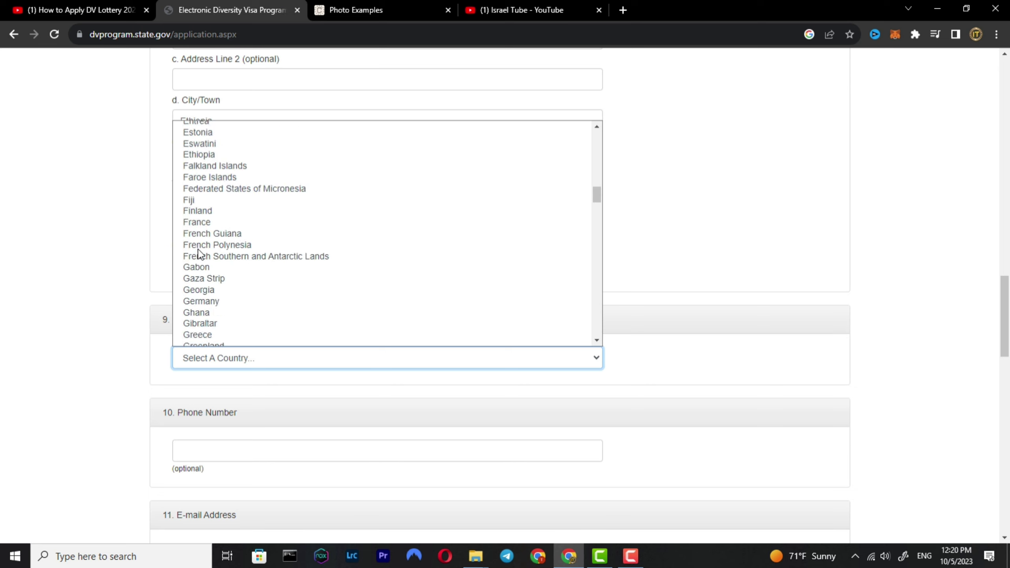
{"action": "scroll", "coordinate": [209, 274], "scroll_direction": "down", "scroll_amount": 20}
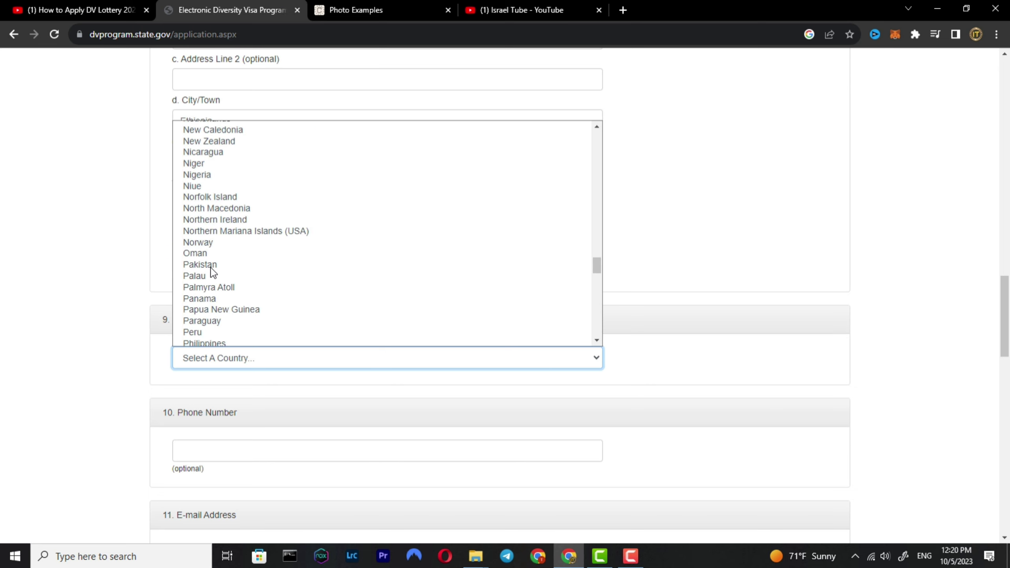
{"action": "scroll", "coordinate": [211, 273], "scroll_direction": "up", "scroll_amount": 20}
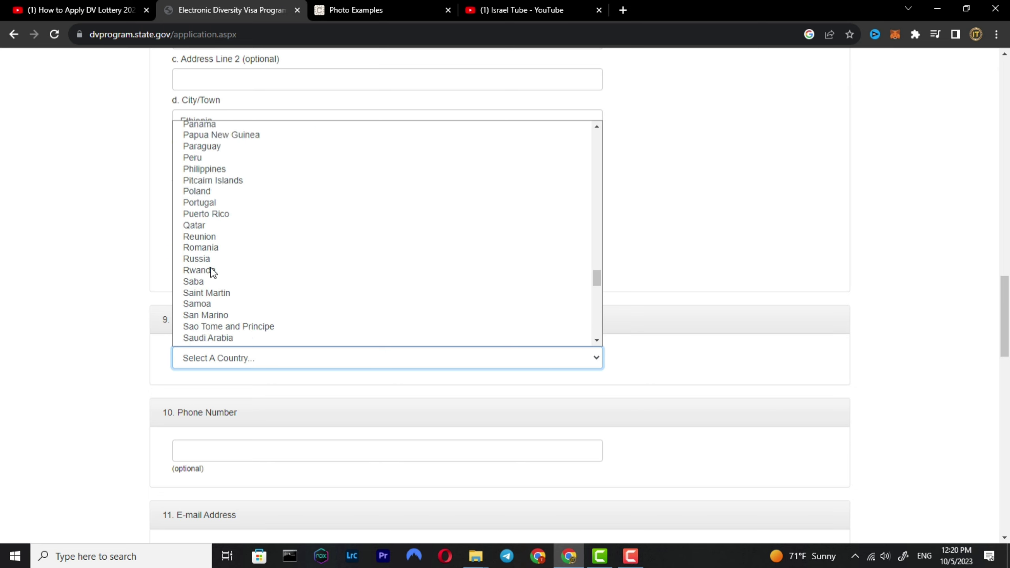
{"action": "scroll", "coordinate": [213, 272], "scroll_direction": "up", "scroll_amount": 4}
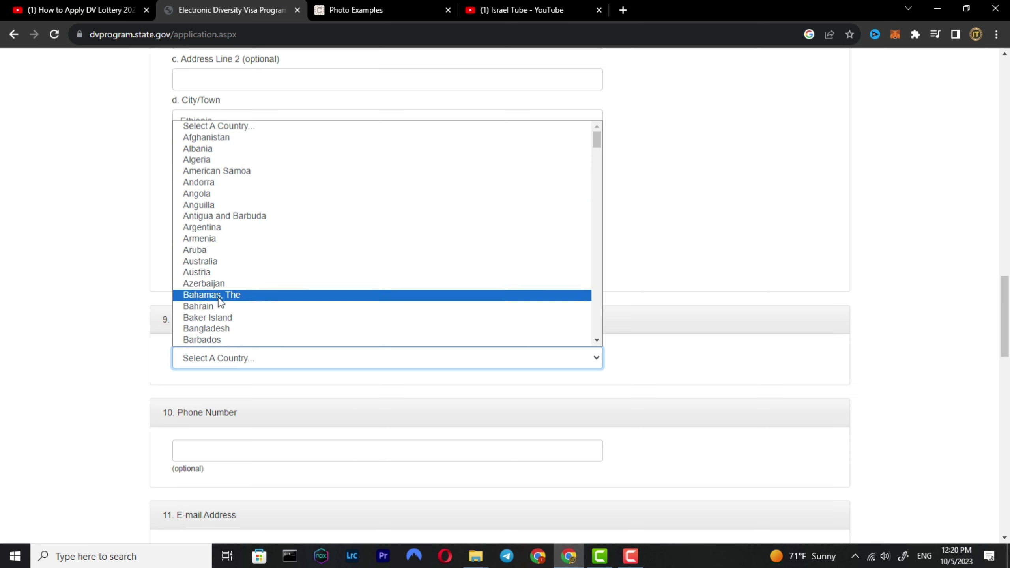
{"action": "scroll", "coordinate": [213, 281], "scroll_direction": "down", "scroll_amount": 7}
{"action": "scroll", "coordinate": [213, 283], "scroll_direction": "down", "scroll_amount": 16}
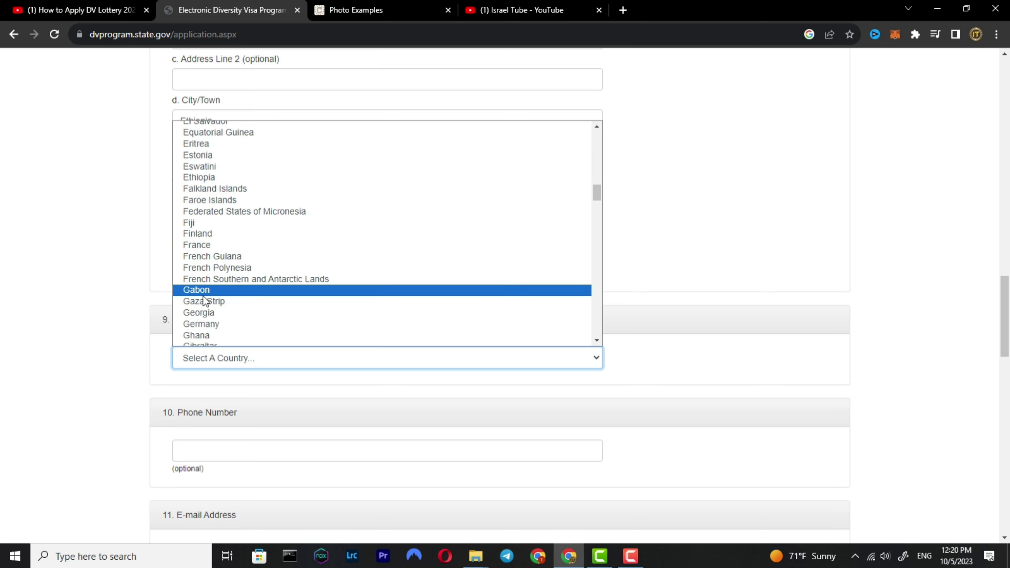
{"action": "scroll", "coordinate": [203, 298], "scroll_direction": "up", "scroll_amount": 4}
{"action": "scroll", "coordinate": [203, 299], "scroll_direction": "down", "scroll_amount": 11}
{"action": "scroll", "coordinate": [204, 285], "scroll_direction": "up", "scroll_amount": 8}
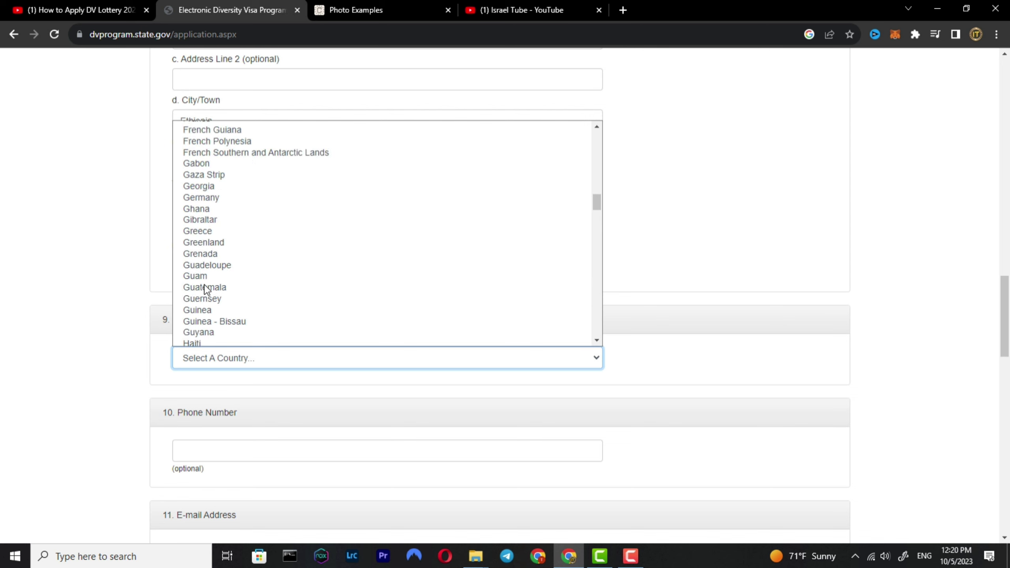
{"action": "left_click", "coordinate": [211, 177]}
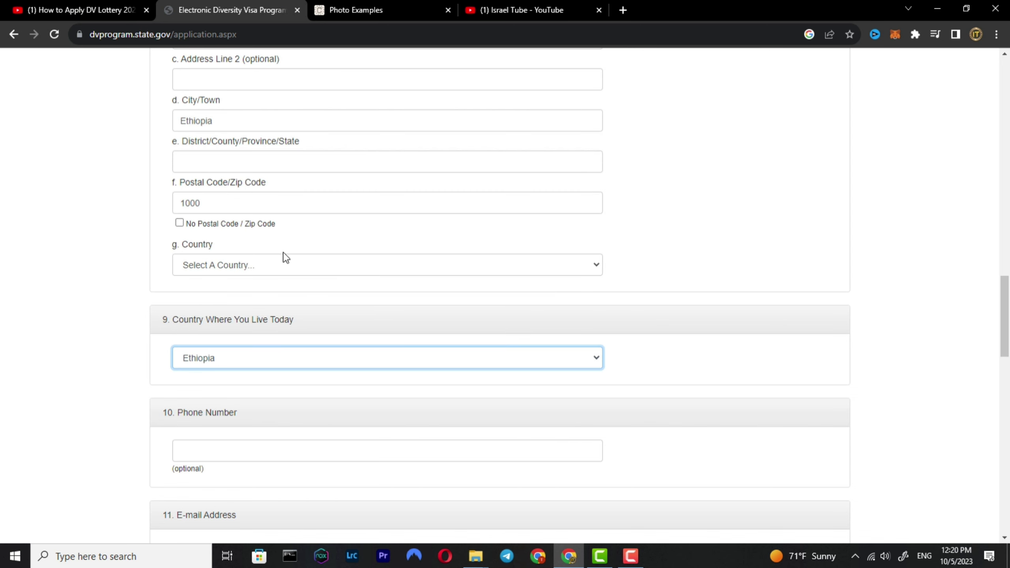
Step: Leave the optional phone number blank and fill in the e-mail address and its confirmation with placeholder text
{"action": "scroll", "coordinate": [223, 382], "scroll_direction": "down", "scroll_amount": 1}
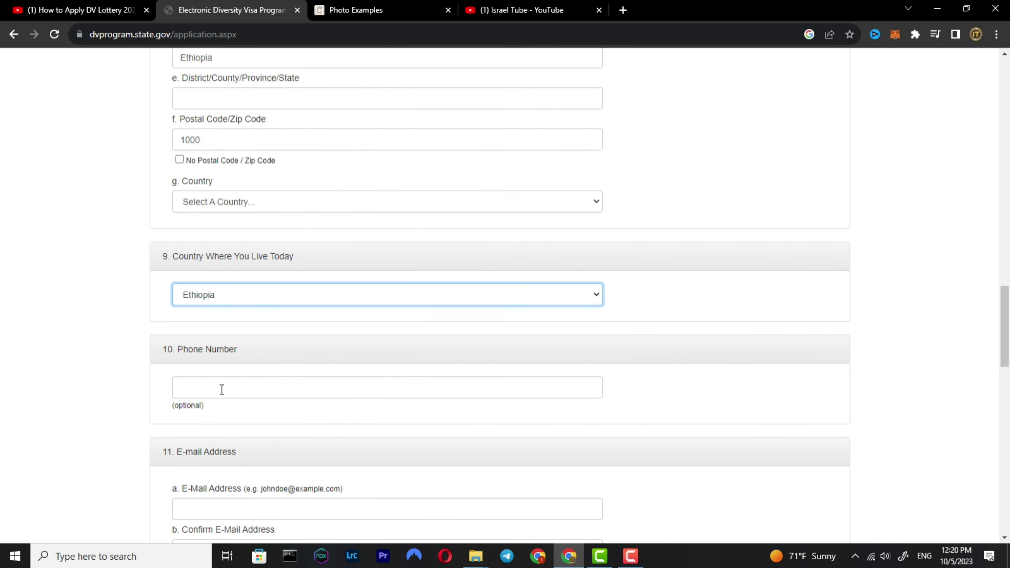
{"action": "left_click", "coordinate": [191, 396]}
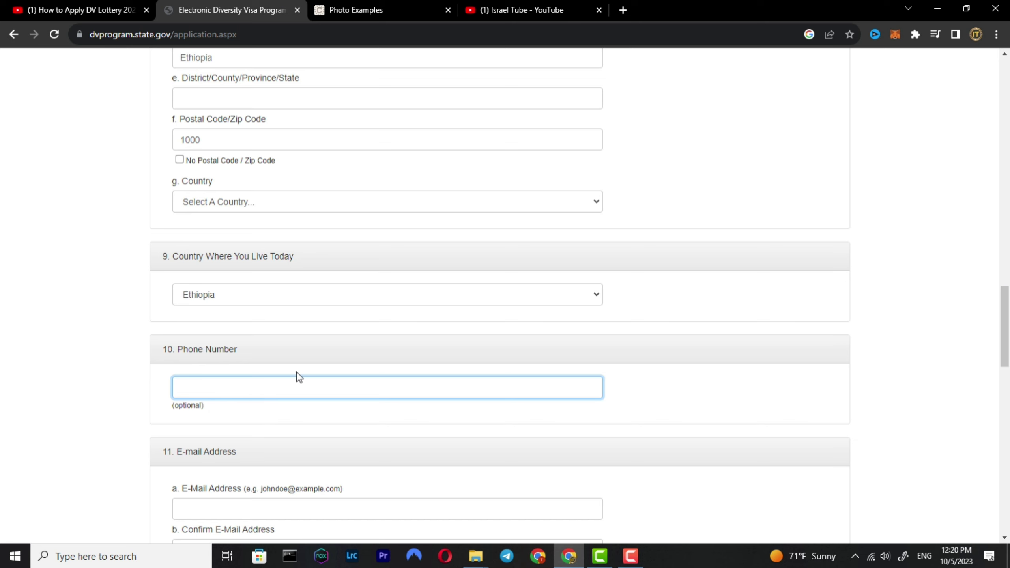
{"action": "scroll", "coordinate": [285, 426], "scroll_direction": "down", "scroll_amount": 2}
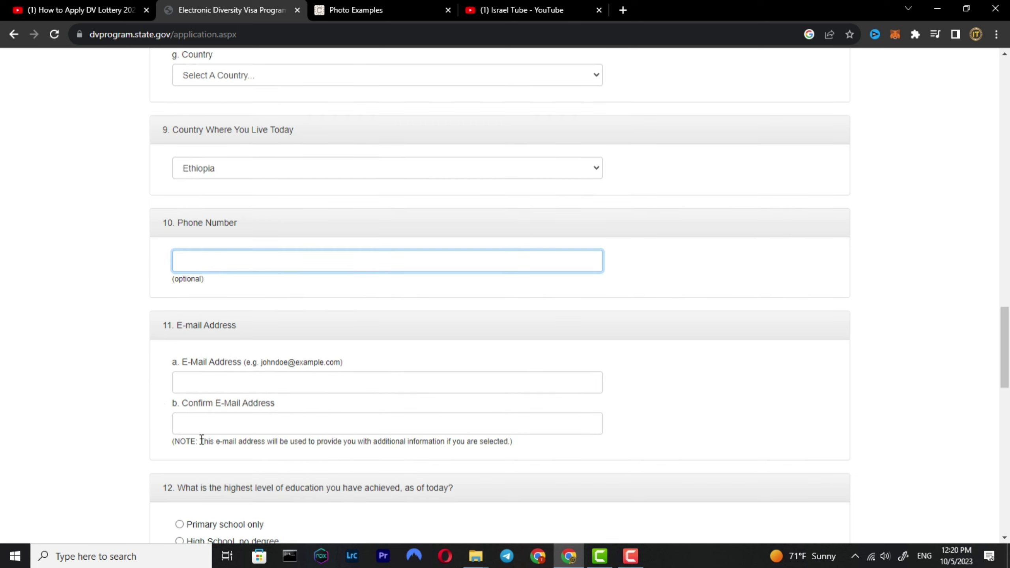
{"action": "left_click", "coordinate": [203, 384]}
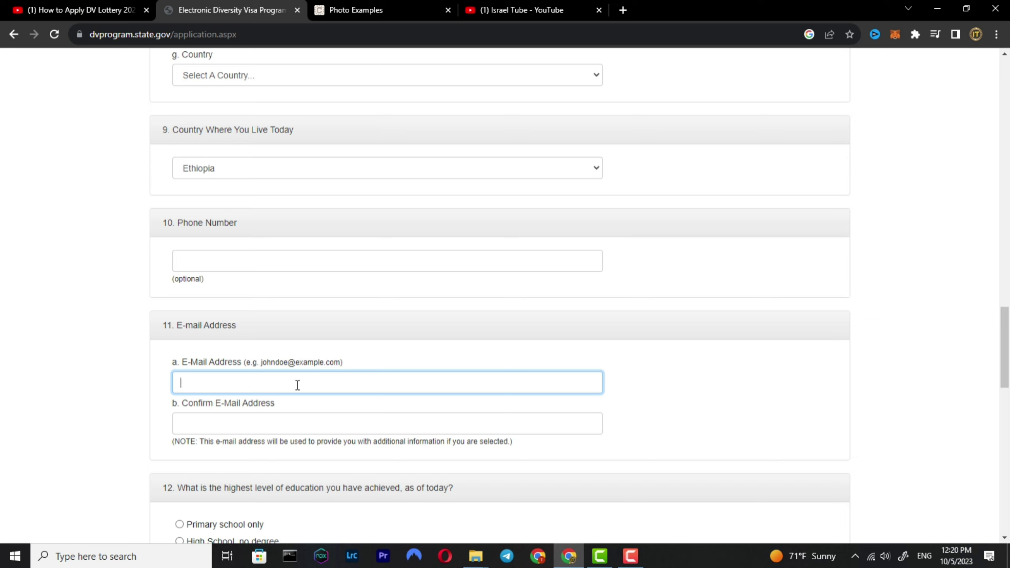
{"action": "left_click", "coordinate": [284, 422]}
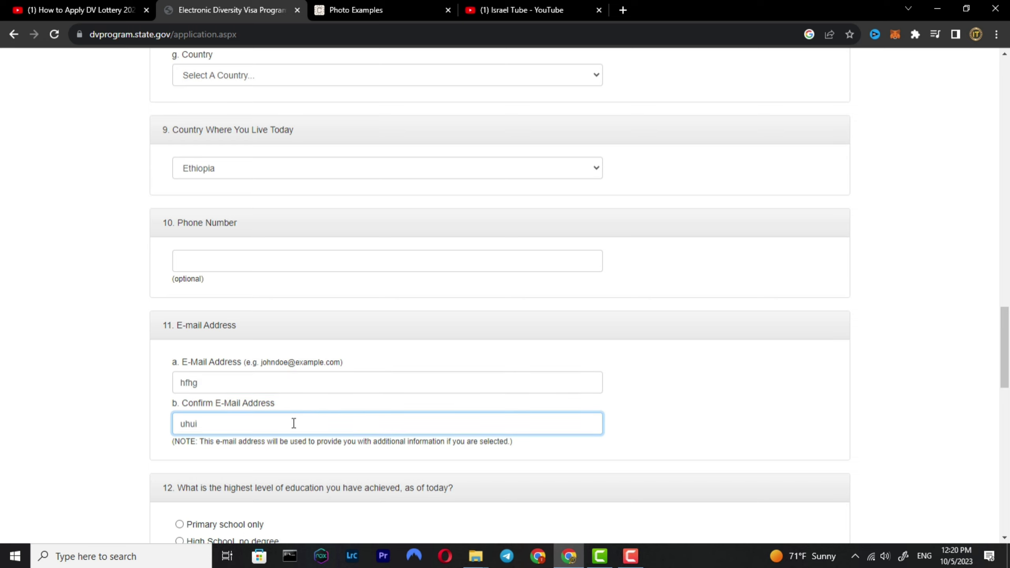
Step: Set the current marital status to Married and my spouse is NOT a U.S. citizen or U.S. Lawful Permanent Resident (LPR)
{"action": "scroll", "coordinate": [294, 423], "scroll_direction": "down", "scroll_amount": 1}
{"action": "scroll", "coordinate": [389, 382], "scroll_direction": "down", "scroll_amount": 1}
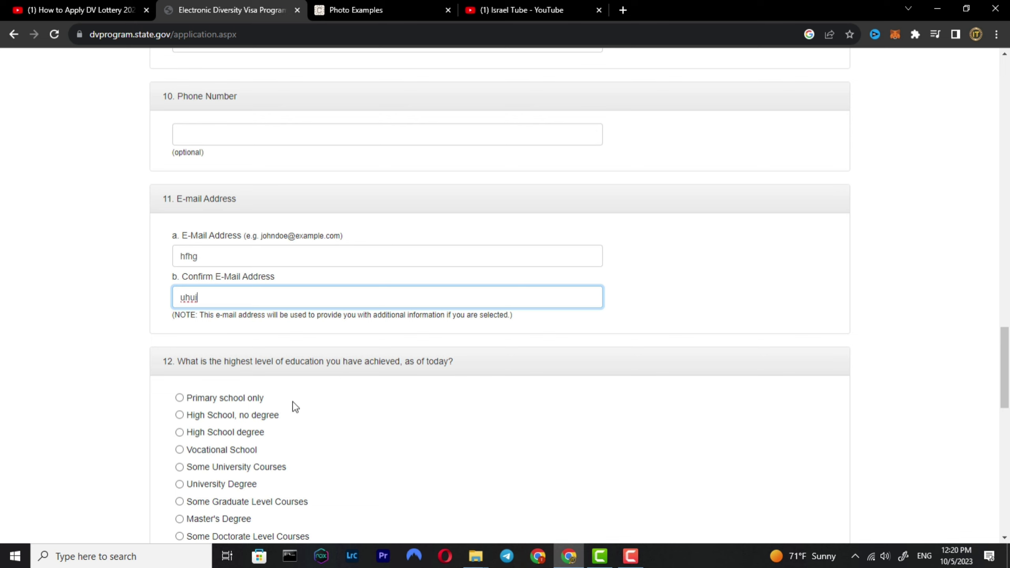
{"action": "scroll", "coordinate": [346, 376], "scroll_direction": "down", "scroll_amount": 1}
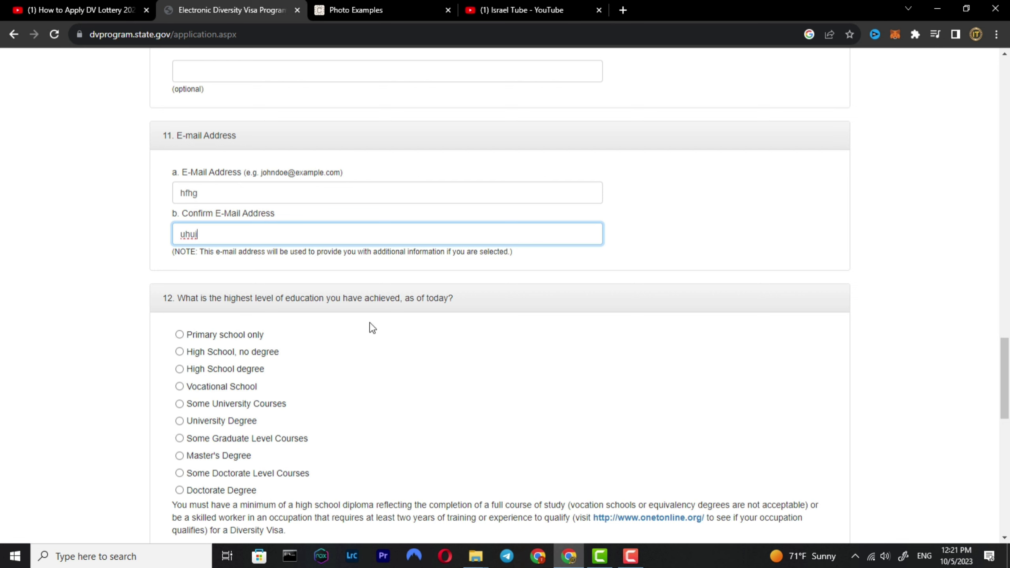
{"action": "scroll", "coordinate": [333, 357], "scroll_direction": "down", "scroll_amount": 4}
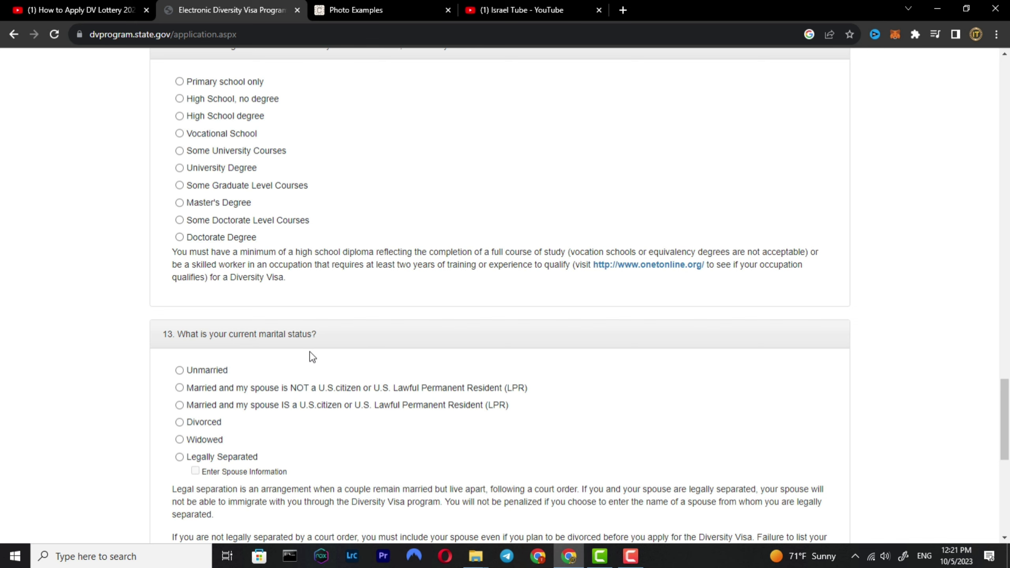
{"action": "scroll", "coordinate": [312, 358], "scroll_direction": "down", "scroll_amount": 1}
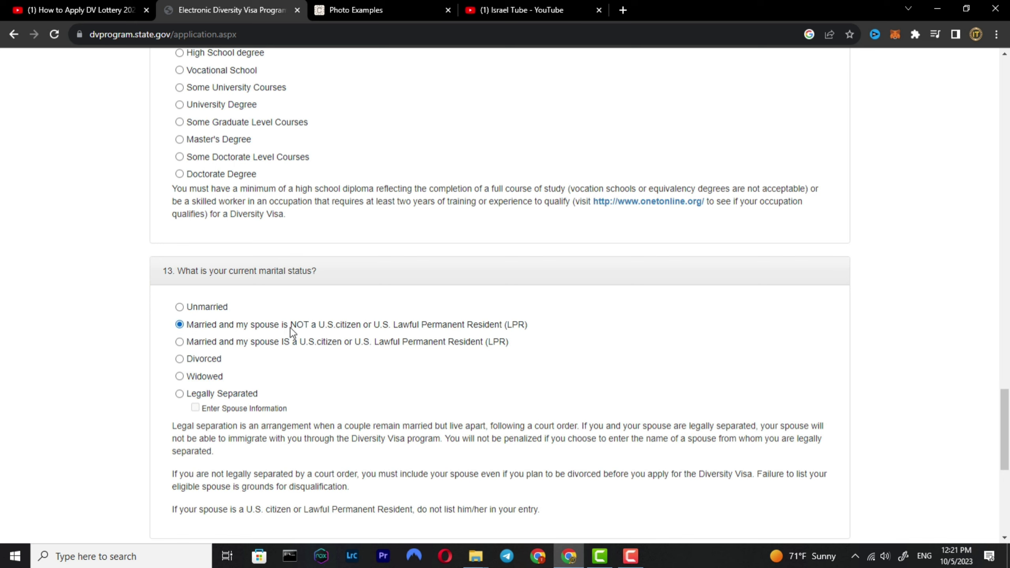
{"action": "left_click", "coordinate": [181, 309]}
{"action": "left_click", "coordinate": [181, 324]}
{"action": "scroll", "coordinate": [294, 352], "scroll_direction": "down", "scroll_amount": 4}
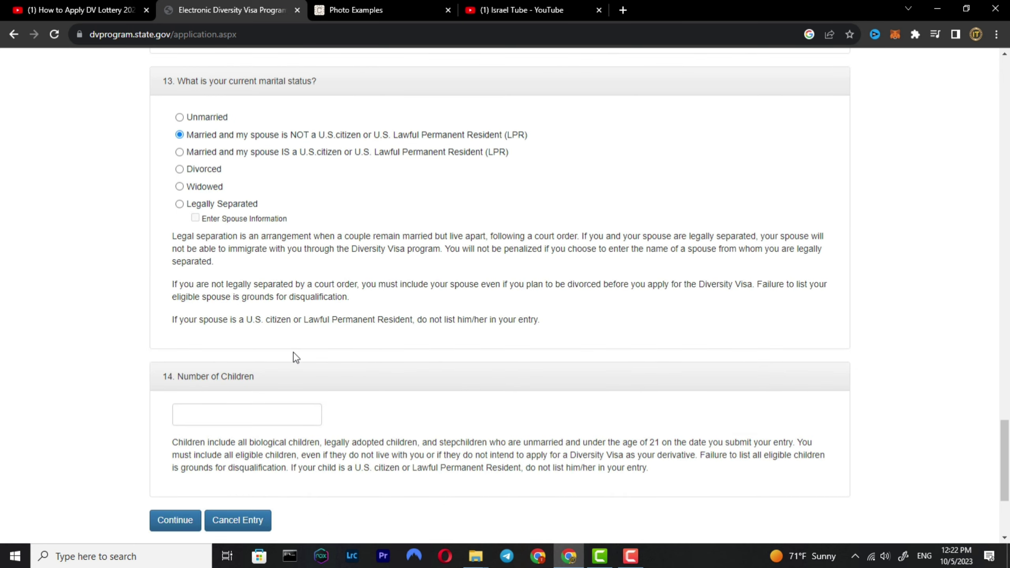
Step: Set the current marital status to Unmarried
{"action": "scroll", "coordinate": [254, 235], "scroll_direction": "up", "scroll_amount": 3}
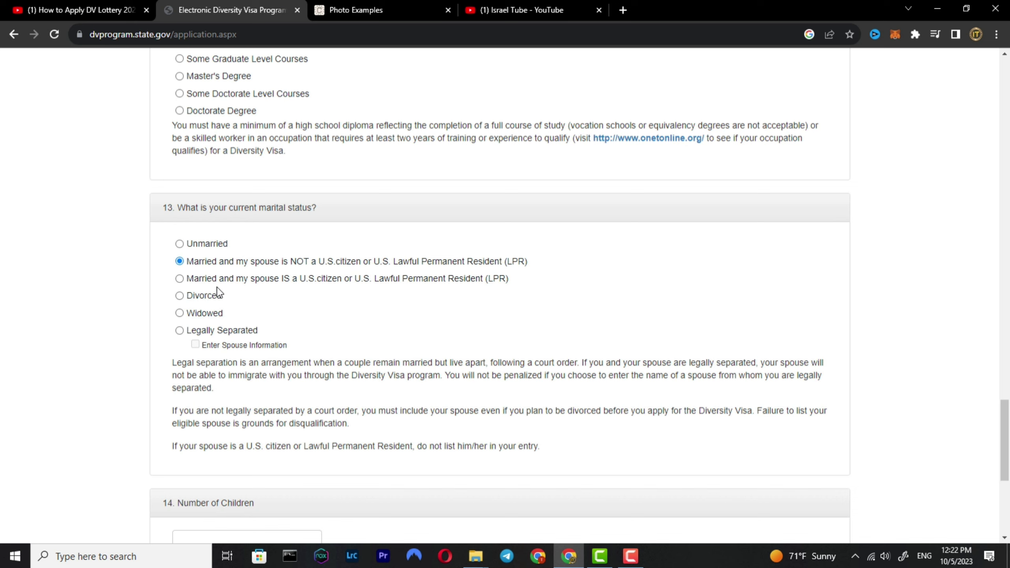
{"action": "left_click", "coordinate": [183, 246]}
{"action": "scroll", "coordinate": [489, 288], "scroll_direction": "down", "scroll_amount": 3}
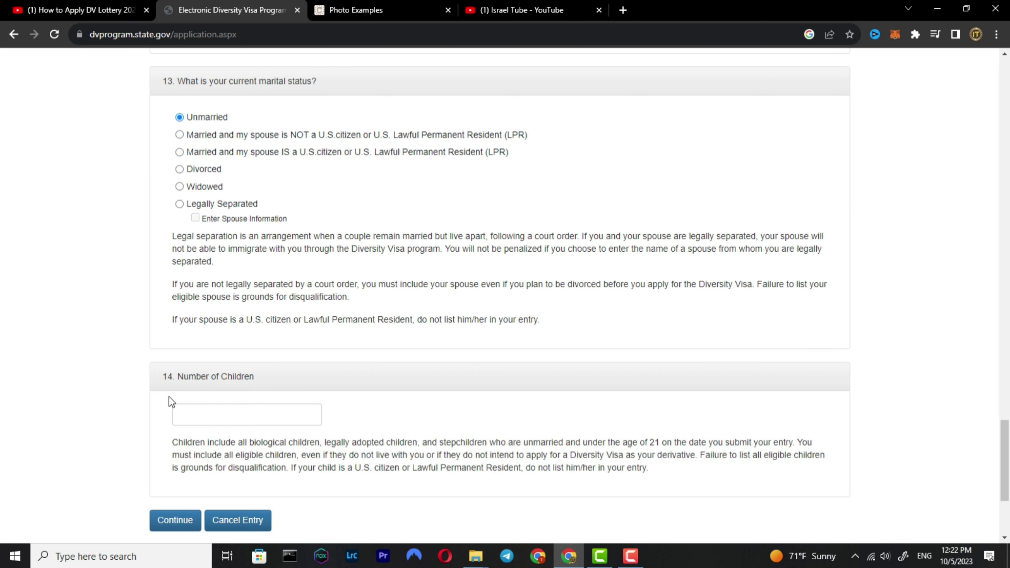
Step: Enter 0 as the number of children
{"action": "left_click", "coordinate": [232, 418]}
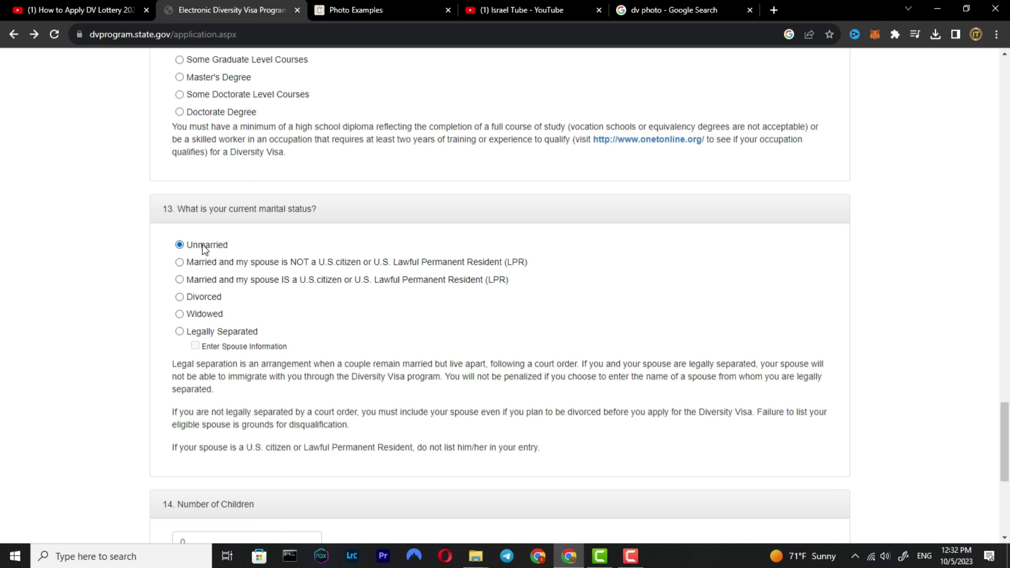
{"action": "scroll", "coordinate": [252, 294], "scroll_direction": "down", "scroll_amount": 8}
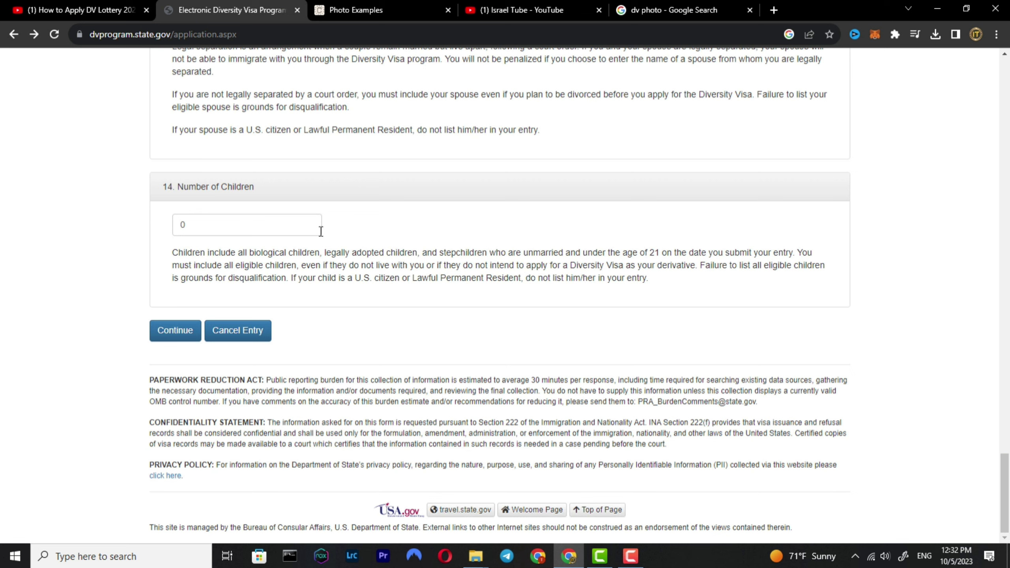
Step: Change the current marital status to Married with a spouse who is NOT a U.S. citizen or U.S. Lawful Permanent Resident (LPR)
{"action": "scroll", "coordinate": [242, 307], "scroll_direction": "up", "scroll_amount": 8}
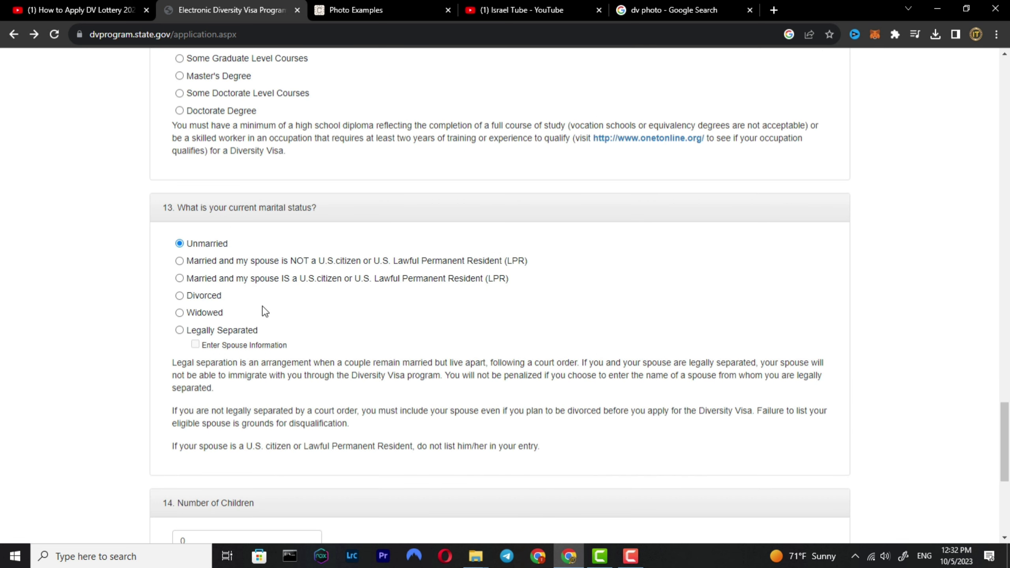
{"action": "left_click", "coordinate": [180, 262]}
{"action": "scroll", "coordinate": [183, 266], "scroll_direction": "down", "scroll_amount": 8}
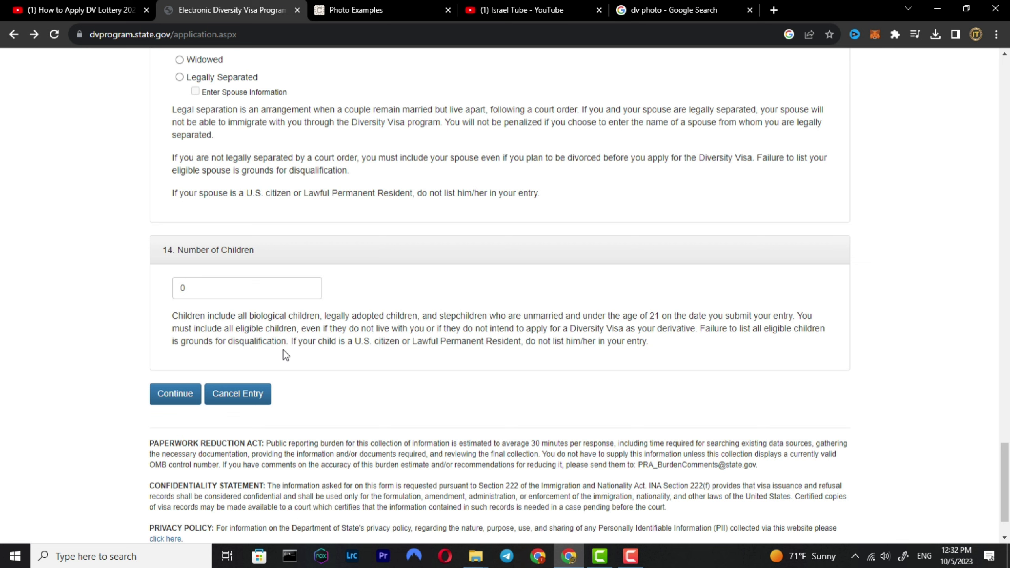
{"action": "scroll", "coordinate": [253, 178], "scroll_direction": "up", "scroll_amount": 5}
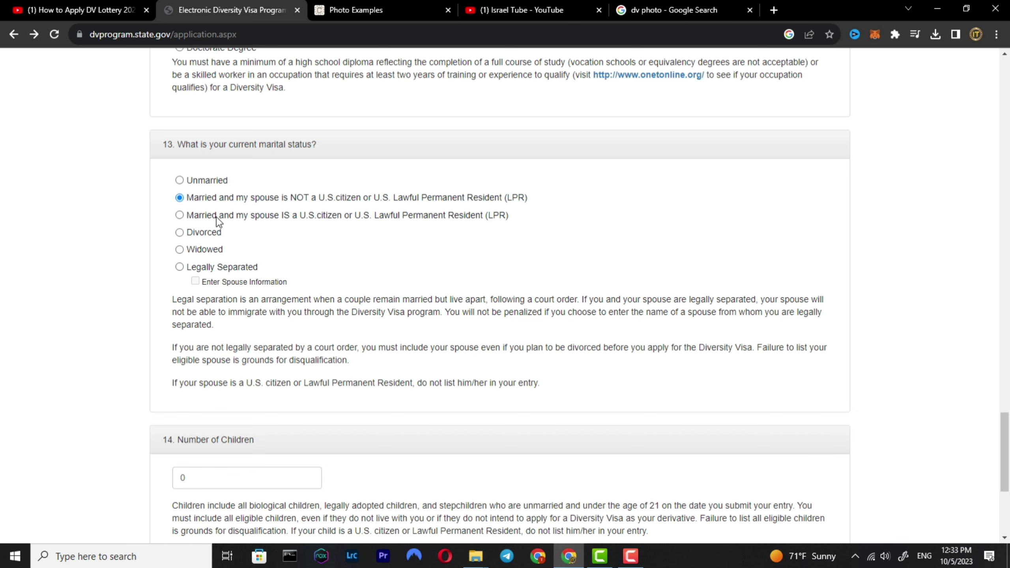
{"action": "scroll", "coordinate": [344, 250], "scroll_direction": "down", "scroll_amount": 6}
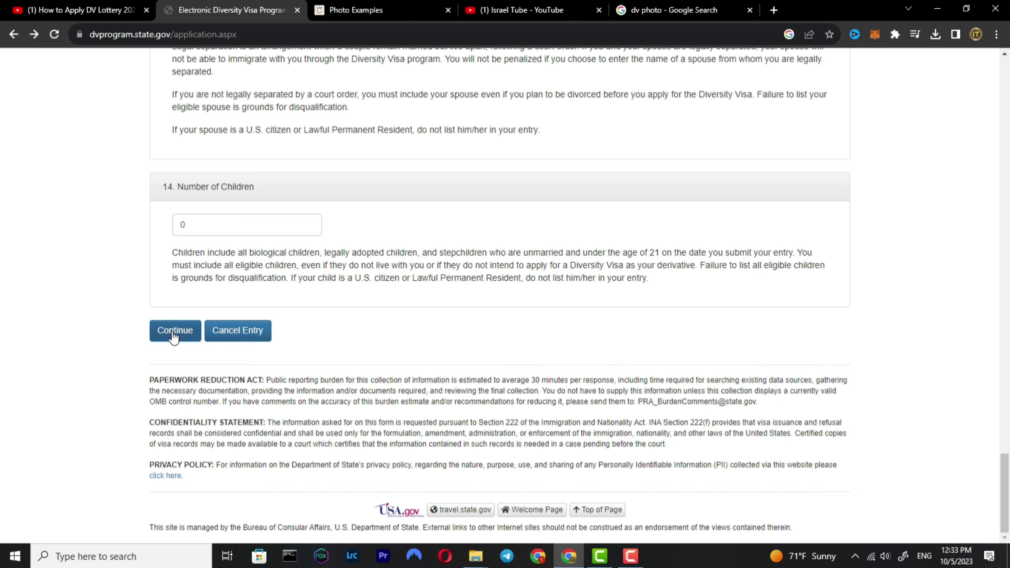
Step: Set the marital status back to Unmarried and continue to the review page of the entry
{"action": "scroll", "coordinate": [362, 335], "scroll_direction": "up", "scroll_amount": 3}
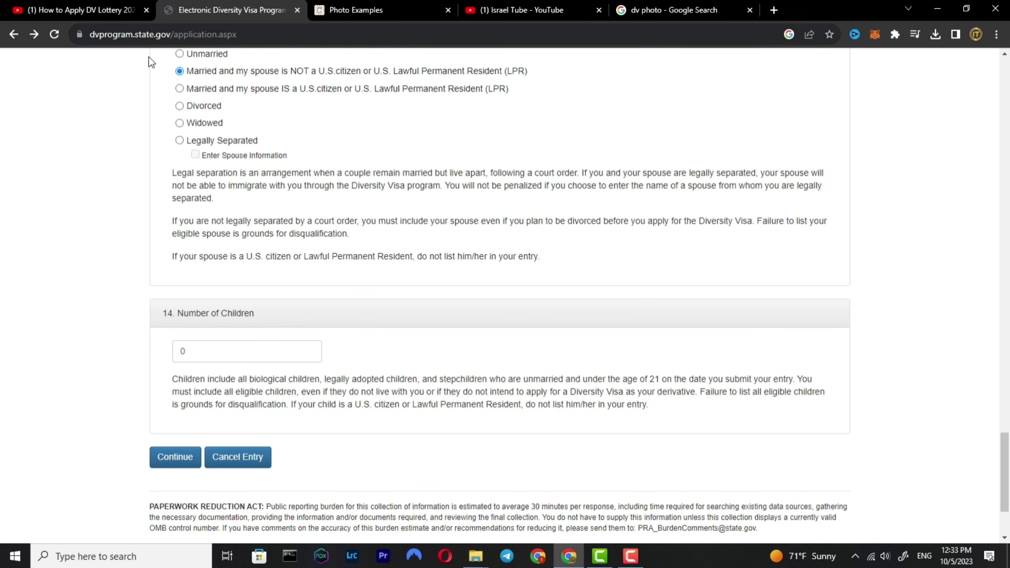
{"action": "scroll", "coordinate": [225, 158], "scroll_direction": "up", "scroll_amount": 3}
{"action": "left_click", "coordinate": [179, 180]}
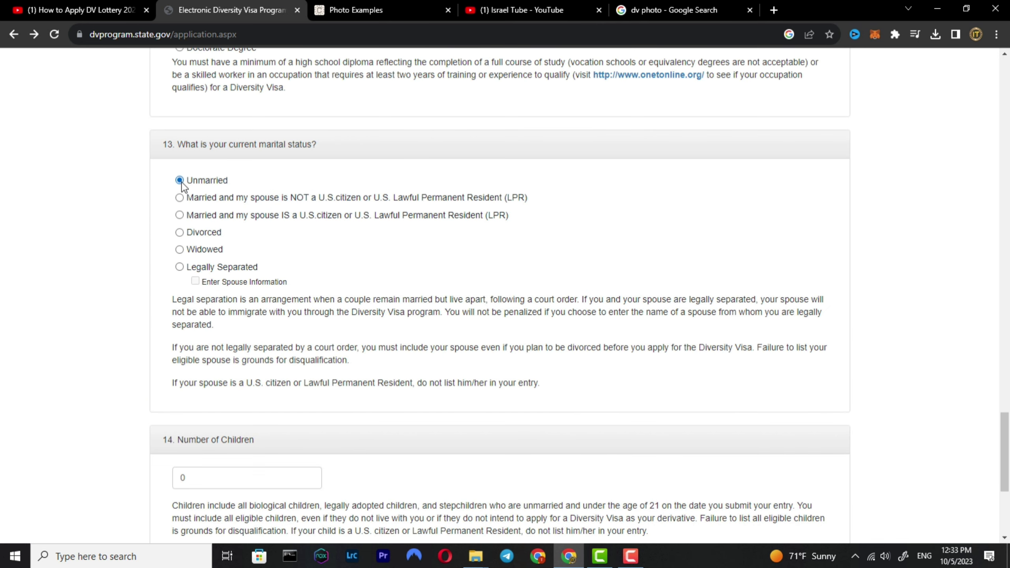
{"action": "scroll", "coordinate": [223, 278], "scroll_direction": "down", "scroll_amount": 4}
{"action": "left_click", "coordinate": [173, 396]}
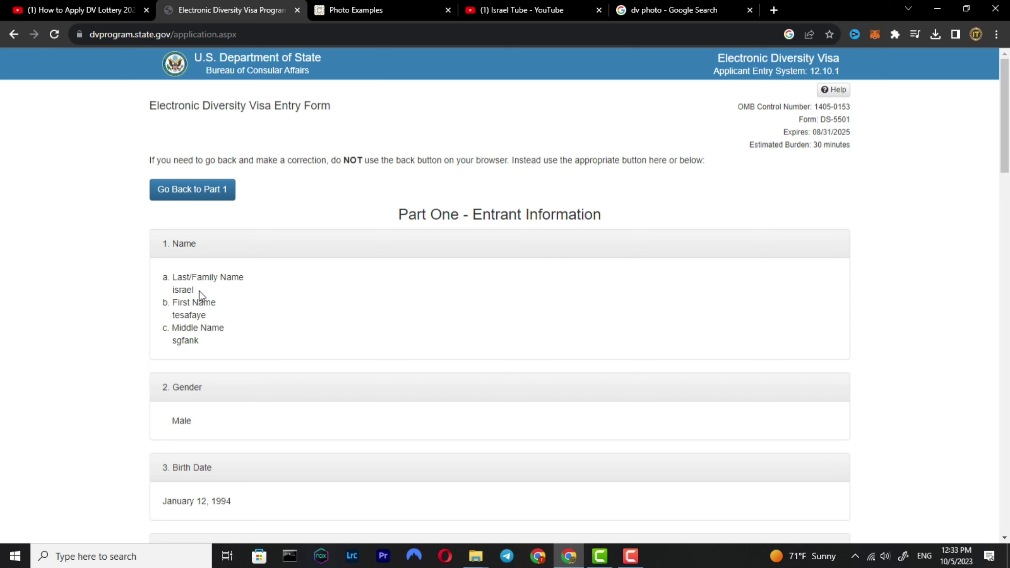
Step: Review the Part One entrant information, checking the name, birth, eligibility, photograph, address, e-mail, education and marital status answers
{"action": "scroll", "coordinate": [185, 327], "scroll_direction": "down", "scroll_amount": 13}
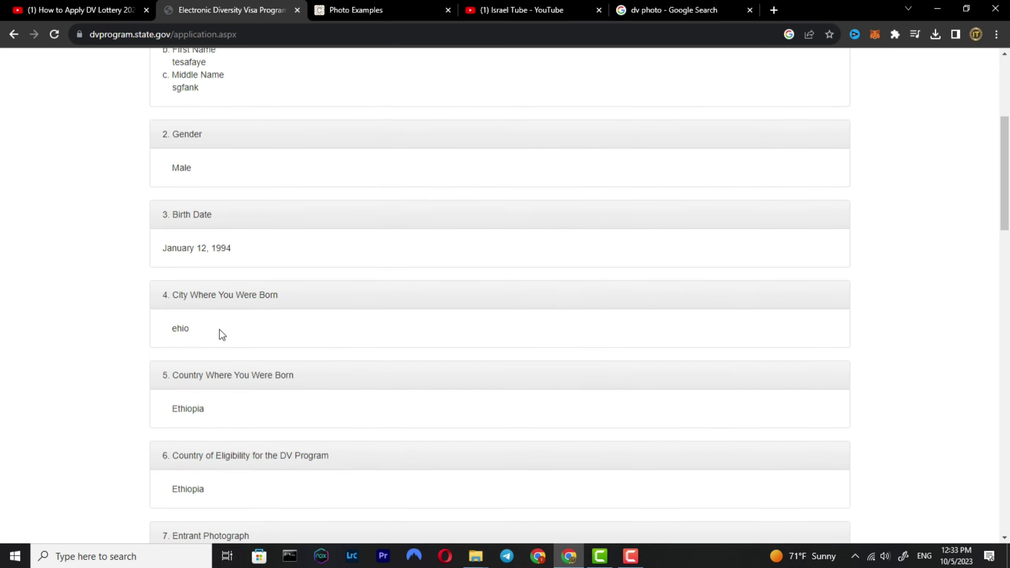
{"action": "scroll", "coordinate": [194, 228], "scroll_direction": "down", "scroll_amount": 15}
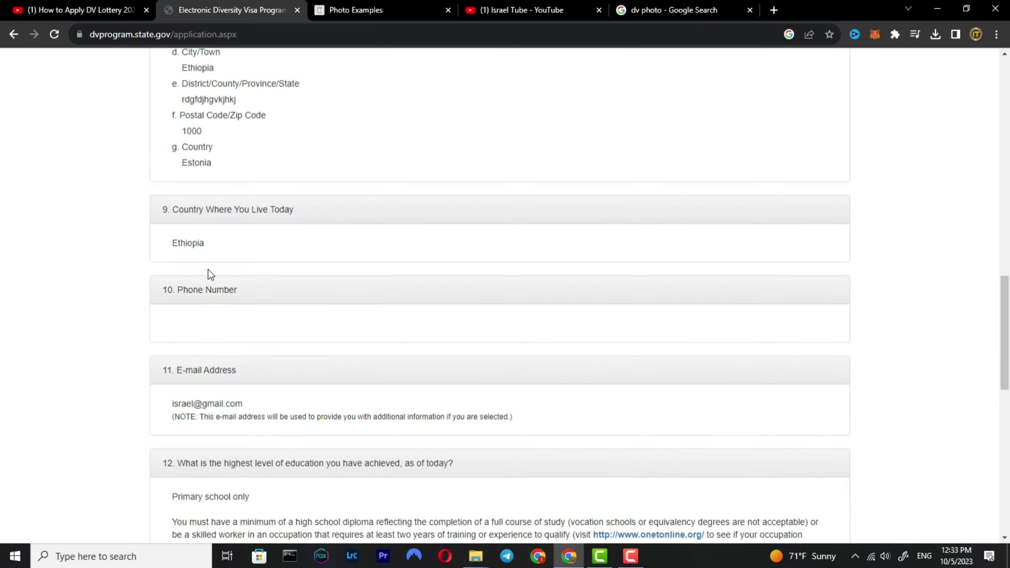
{"action": "scroll", "coordinate": [215, 297], "scroll_direction": "up", "scroll_amount": 20}
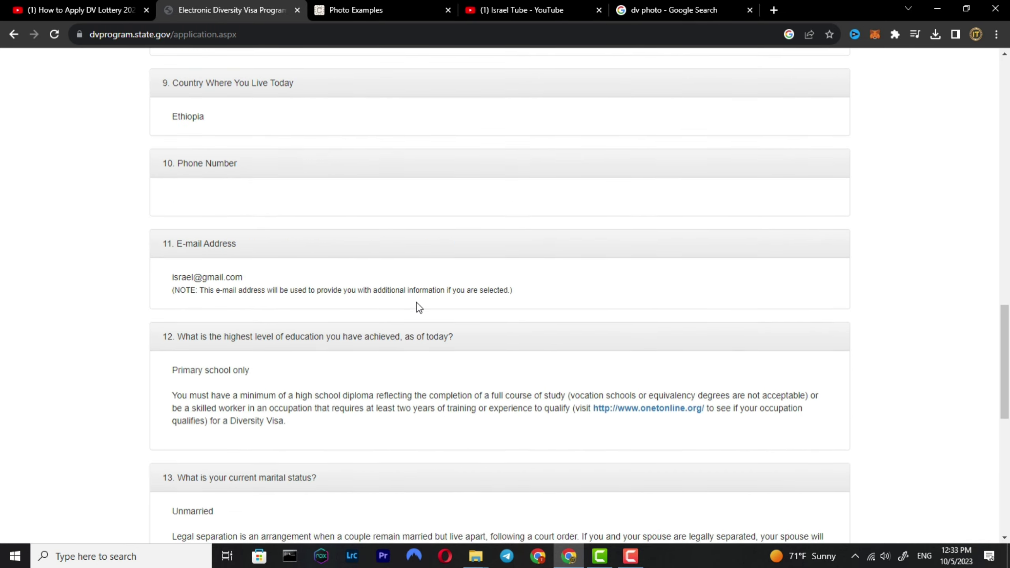
{"action": "scroll", "coordinate": [315, 274], "scroll_direction": "up", "scroll_amount": 3}
{"action": "scroll", "coordinate": [324, 280], "scroll_direction": "down", "scroll_amount": 20}
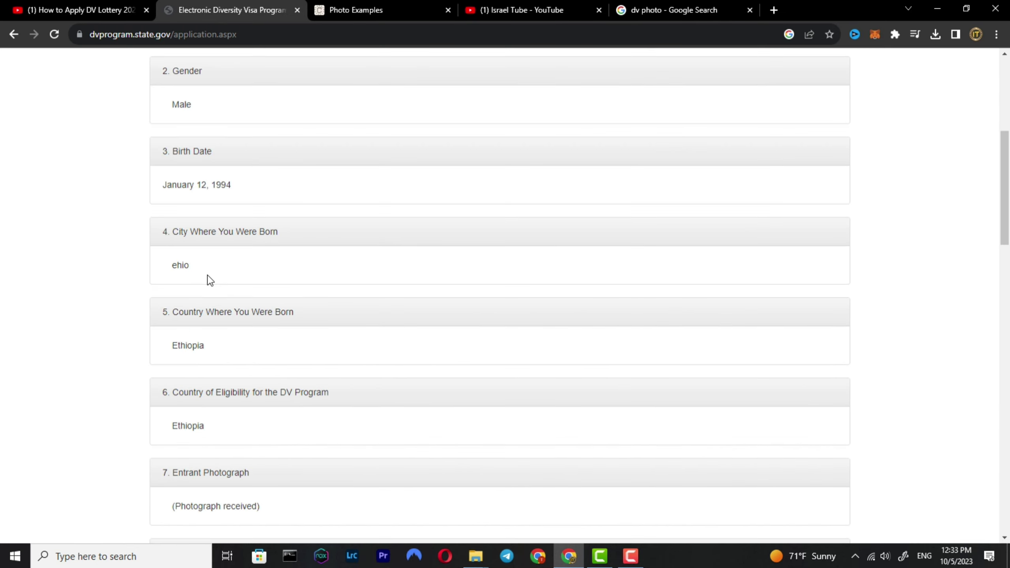